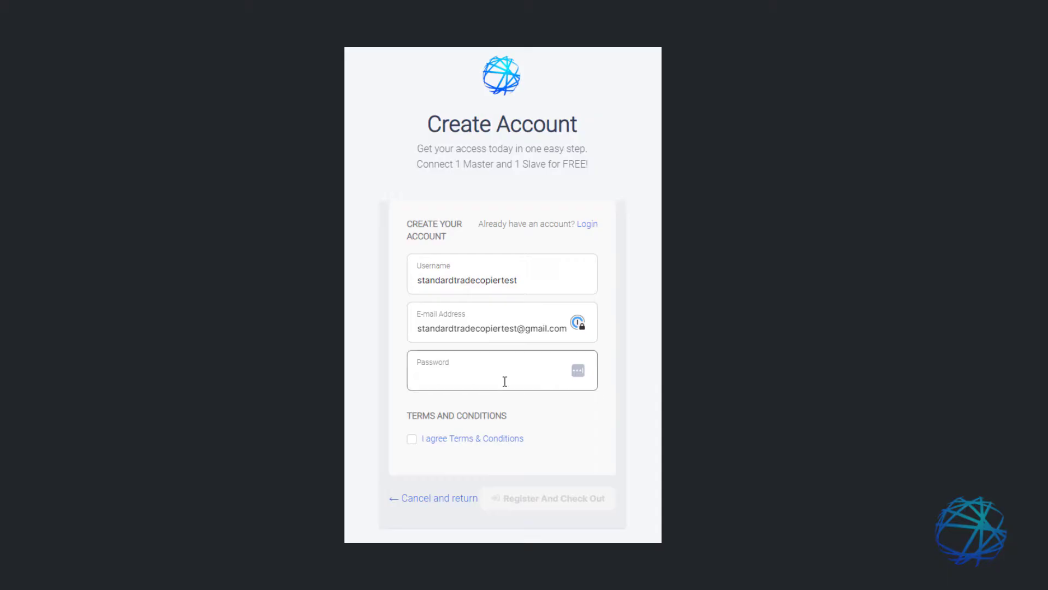
Enter the account password, agree to the terms and conditions, and register the new account
key("ctrl+v")
left_click(411, 440)
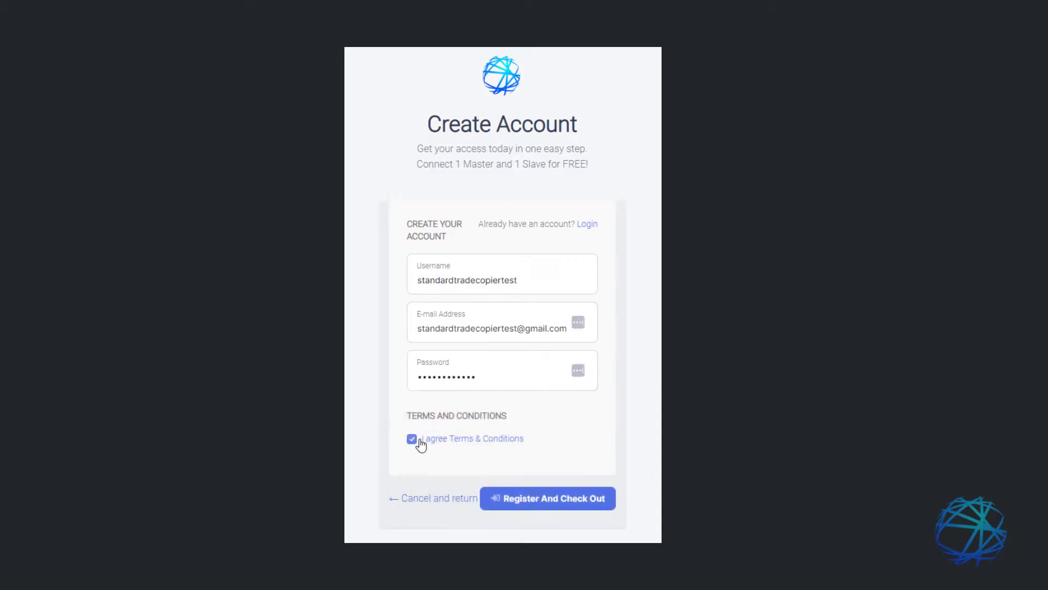
left_click(554, 505)
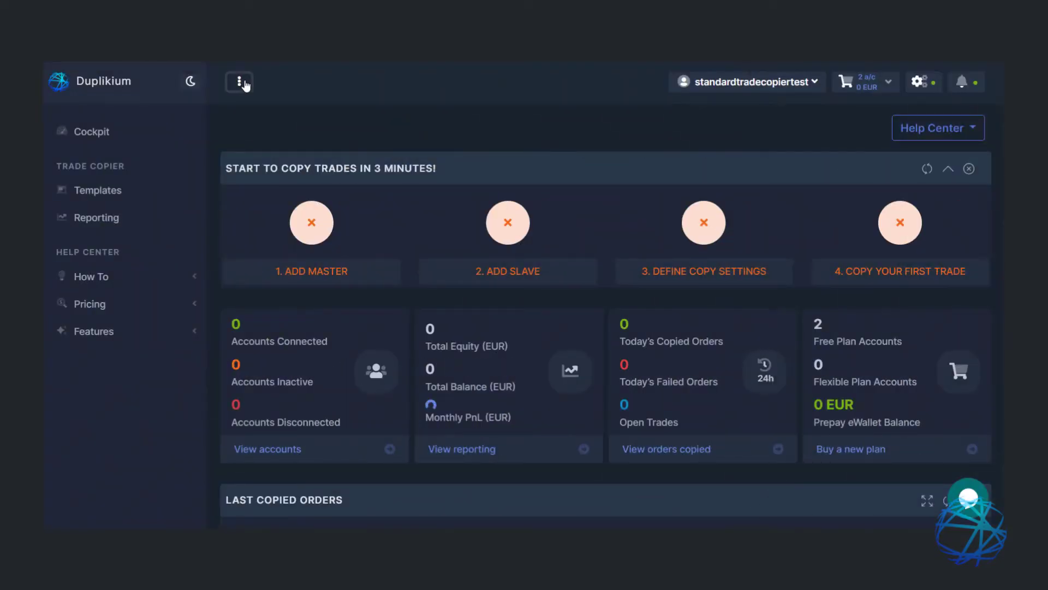
Collapse the sidebar and start adding a master account with MT5 as its broker technology
left_click(244, 83)
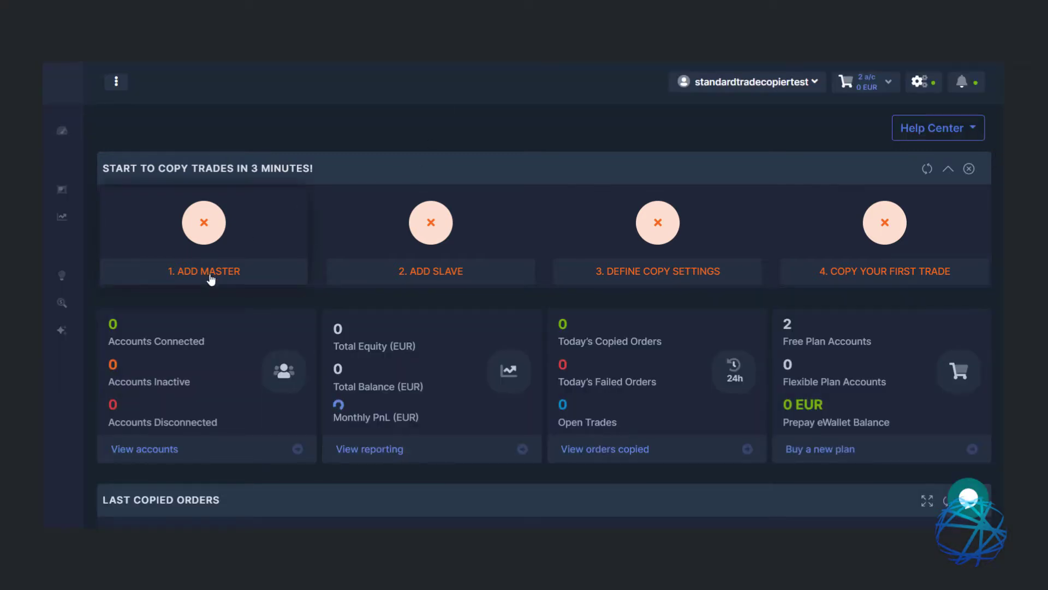
left_click(211, 273)
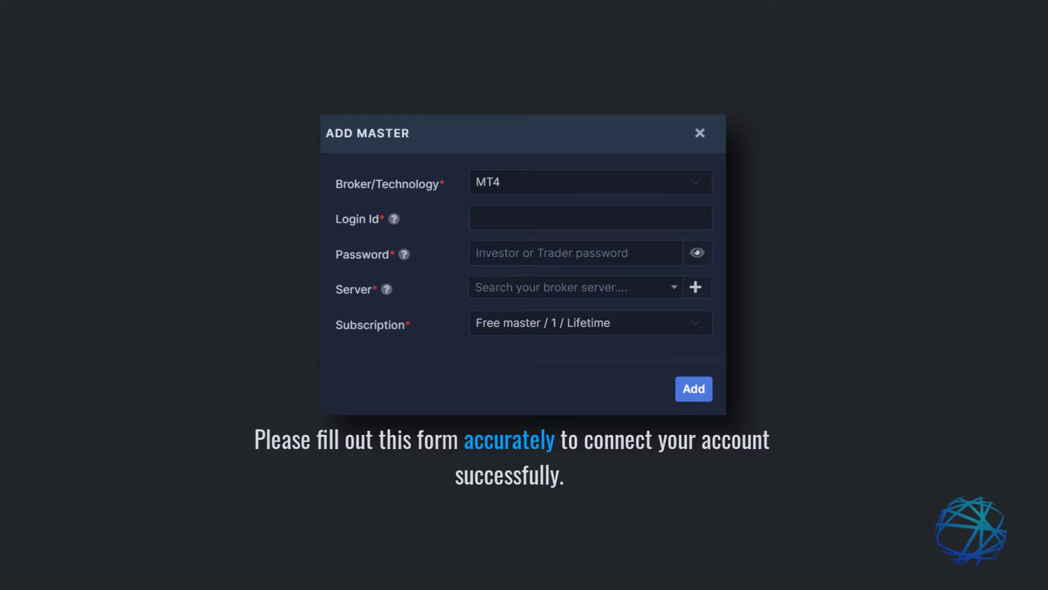
left_click(588, 189)
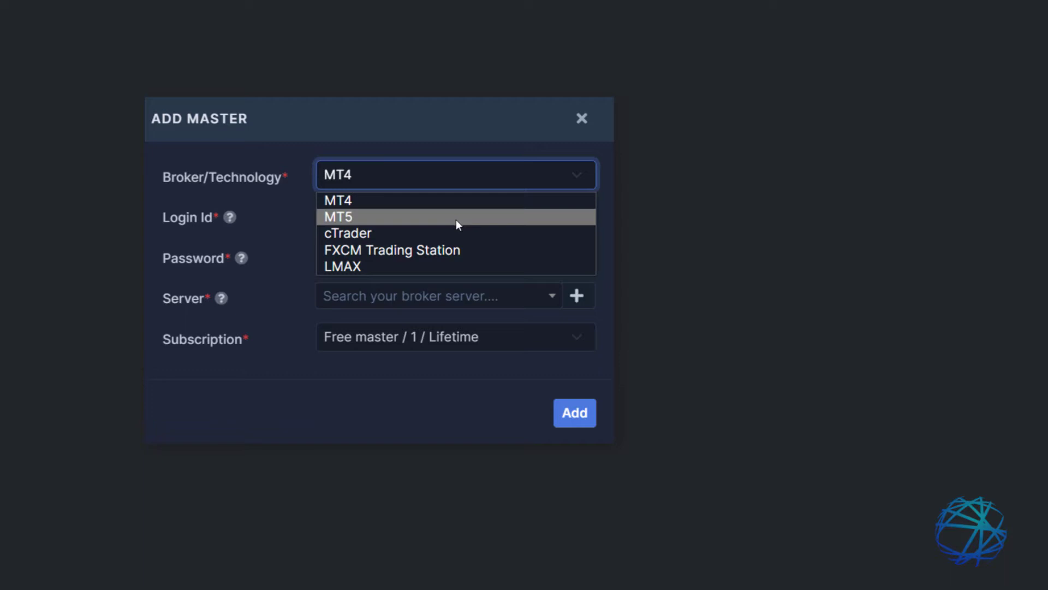
left_click(457, 220)
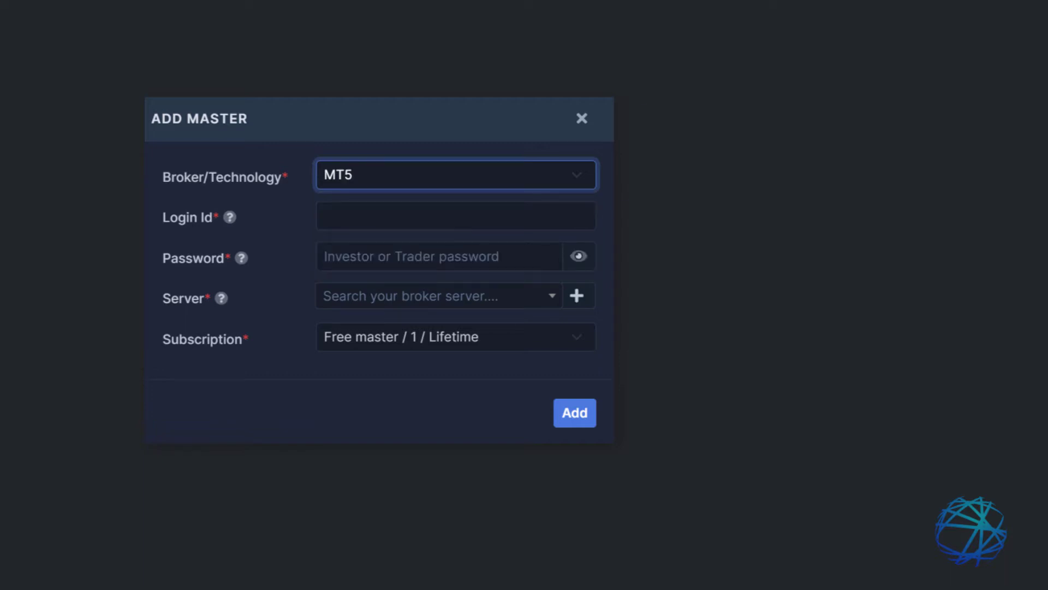
Enter the master trading account's login ID and password
left_click(428, 215)
key("ctrl+v")
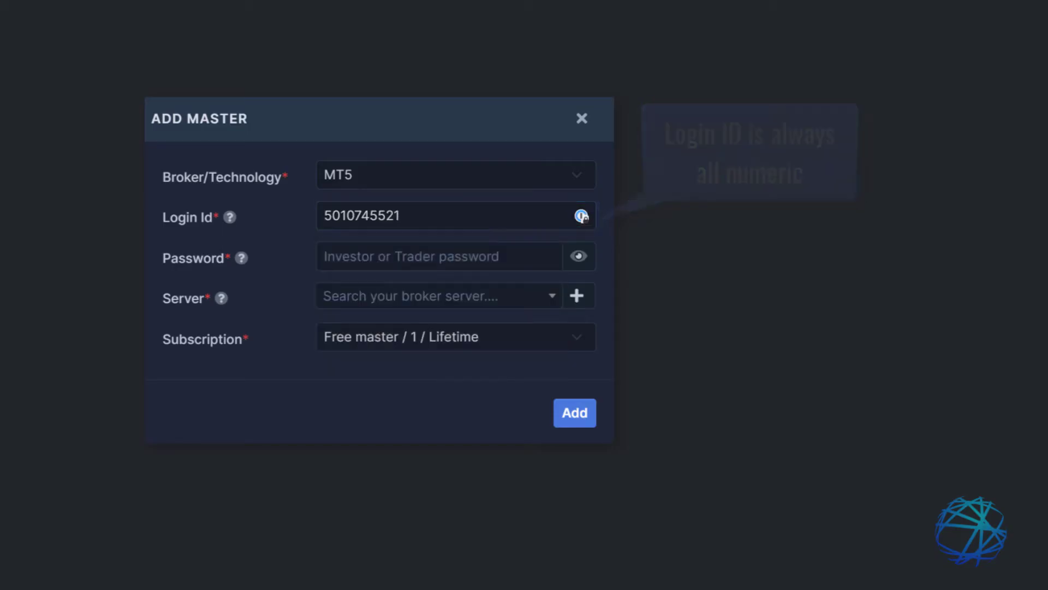
left_click(373, 257)
key("ctrl+v")
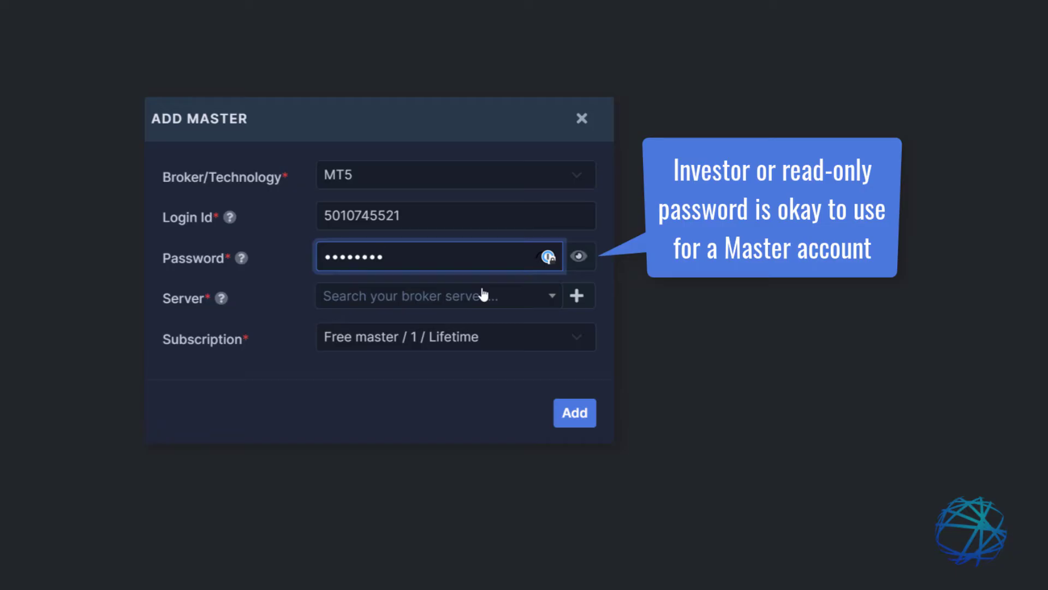
Find the master account's broker server with "metaqu" and select MetaQuotes-Demo
left_click(533, 304)
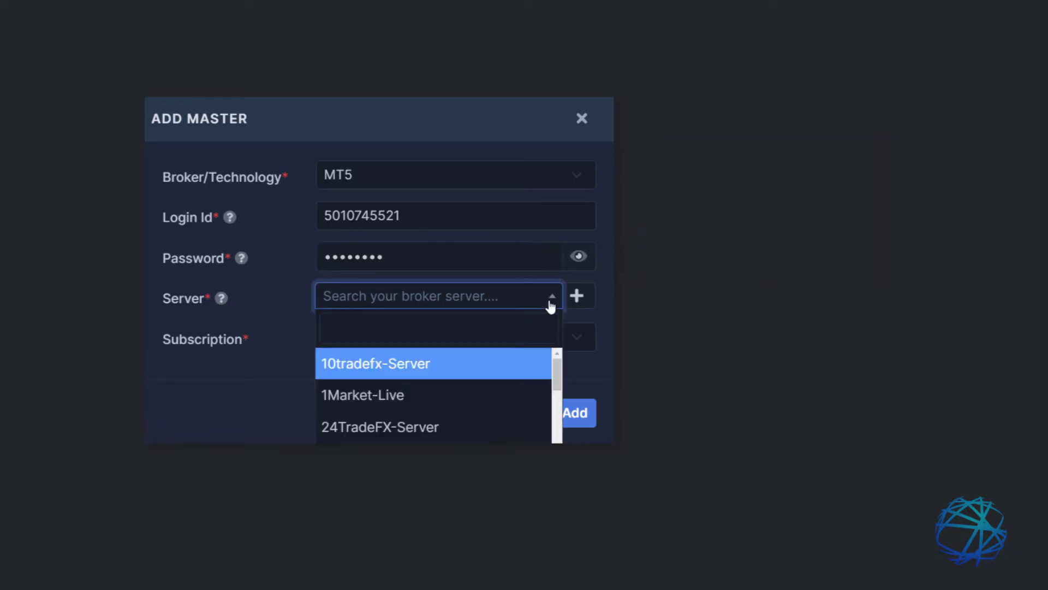
type("meta")
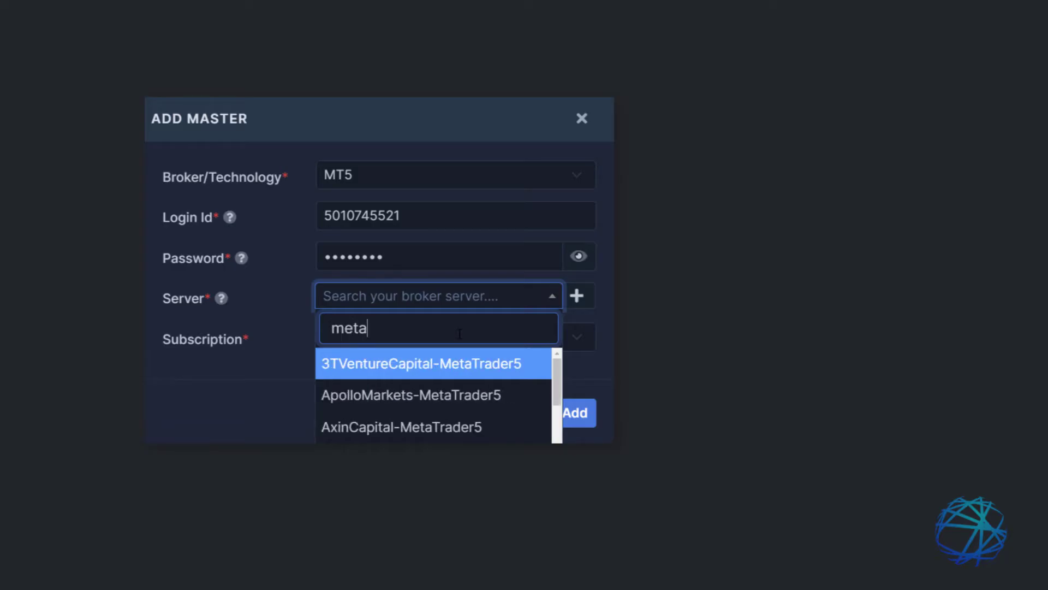
type("qu")
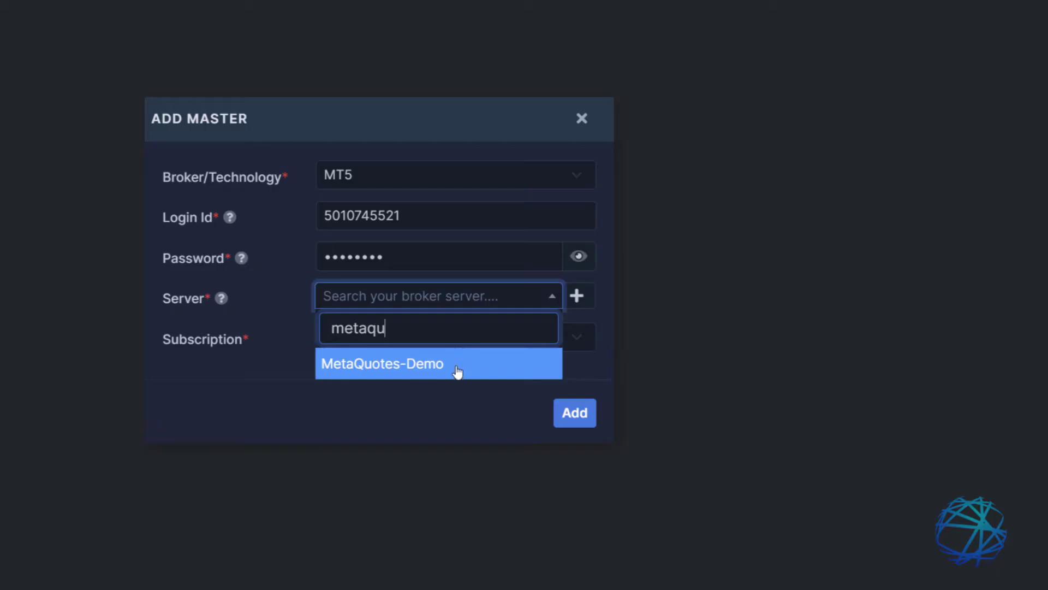
left_click(458, 372)
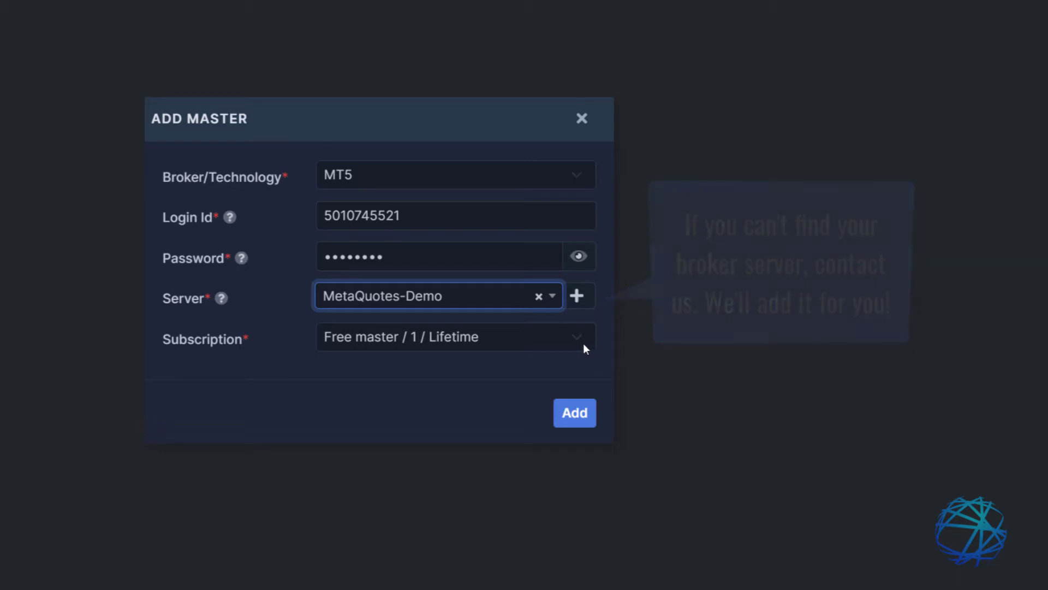
Assign the Free master / 1 / Lifetime subscription and add the master account
left_click(583, 345)
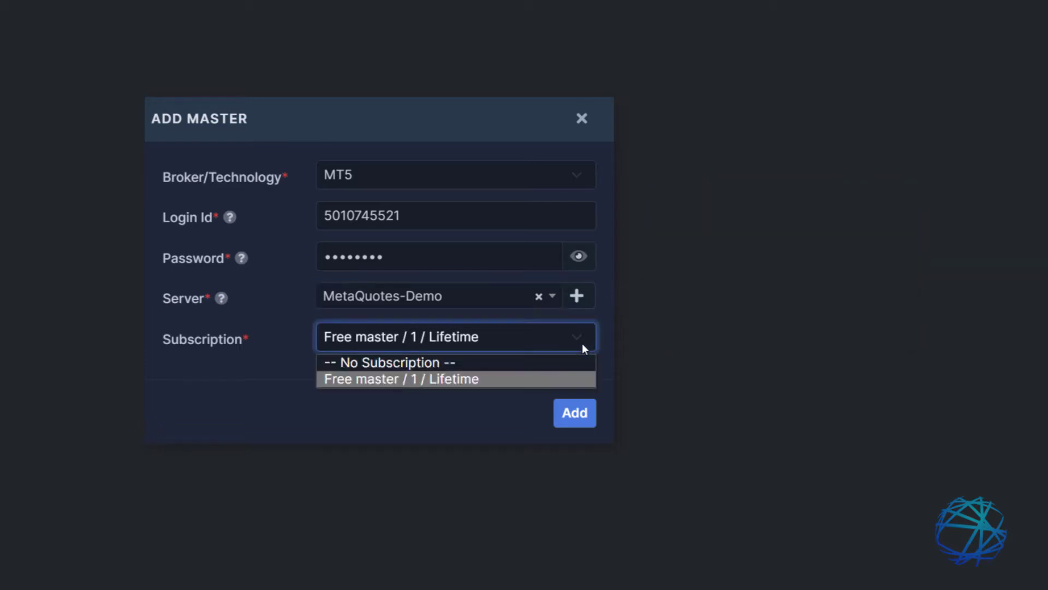
left_click(432, 383)
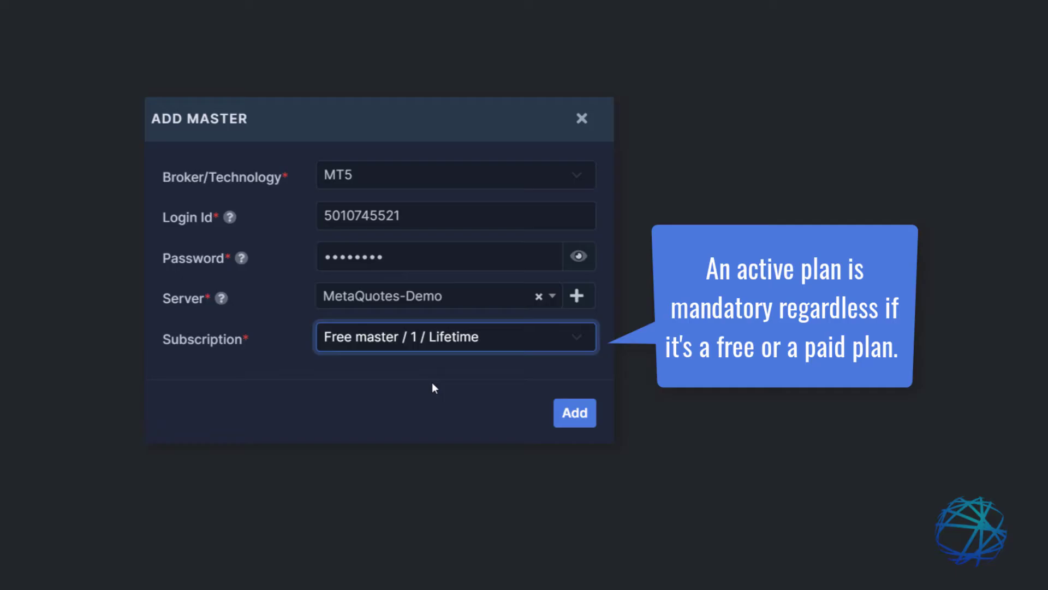
left_click(580, 416)
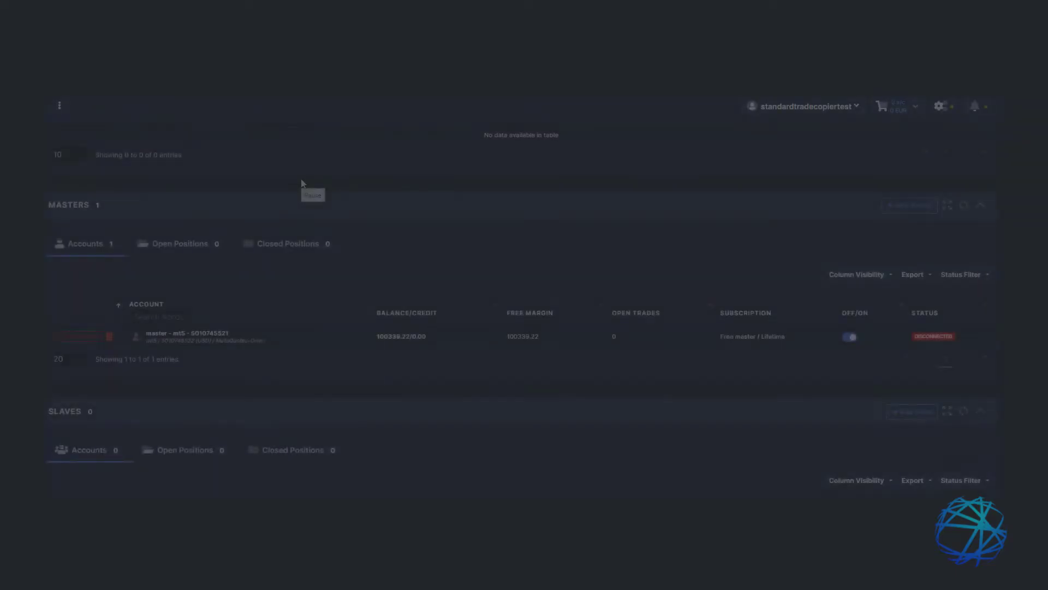
Start adding a slave account and enter its trading login ID and password
scroll(635, 394, "up", 10)
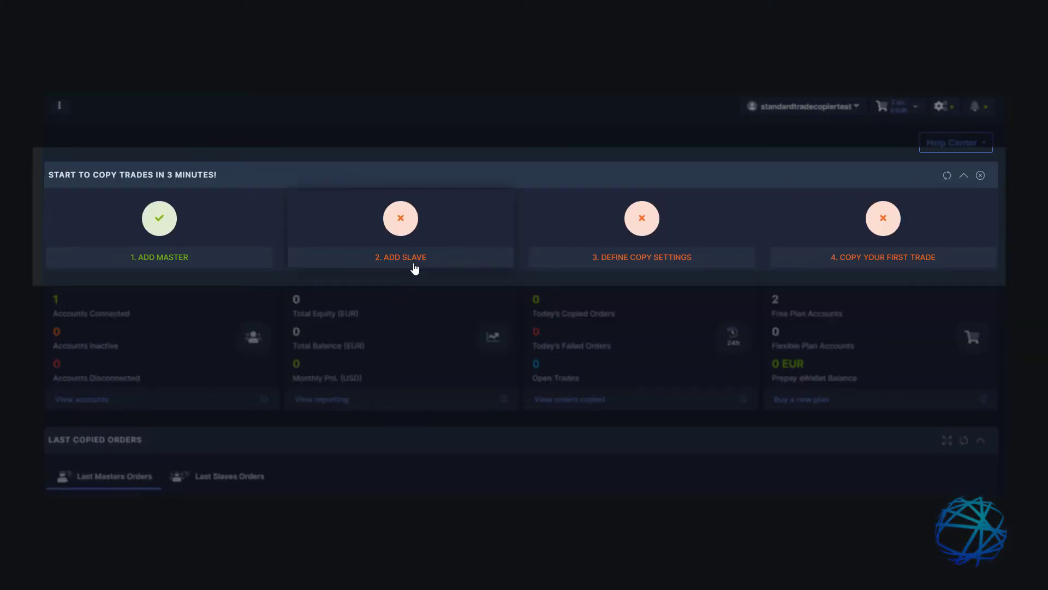
left_click(415, 267)
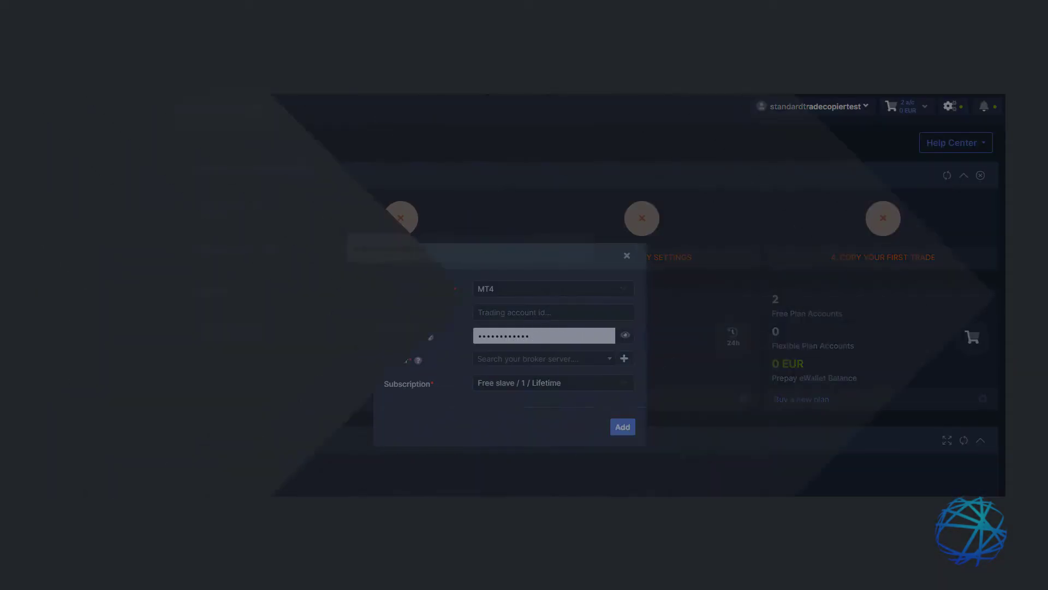
left_click(518, 314)
key("ctrl+v")
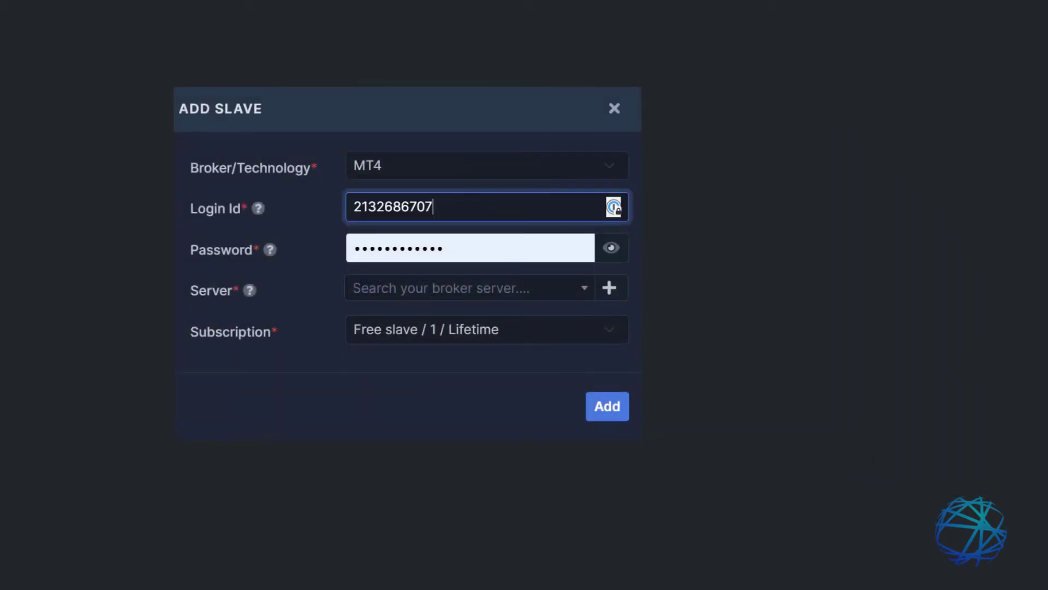
left_click(457, 248)
Find the slave's broker server with "cxm", select CXMDirect-Demo, and add the slave account
left_click(564, 305)
left_click(550, 290)
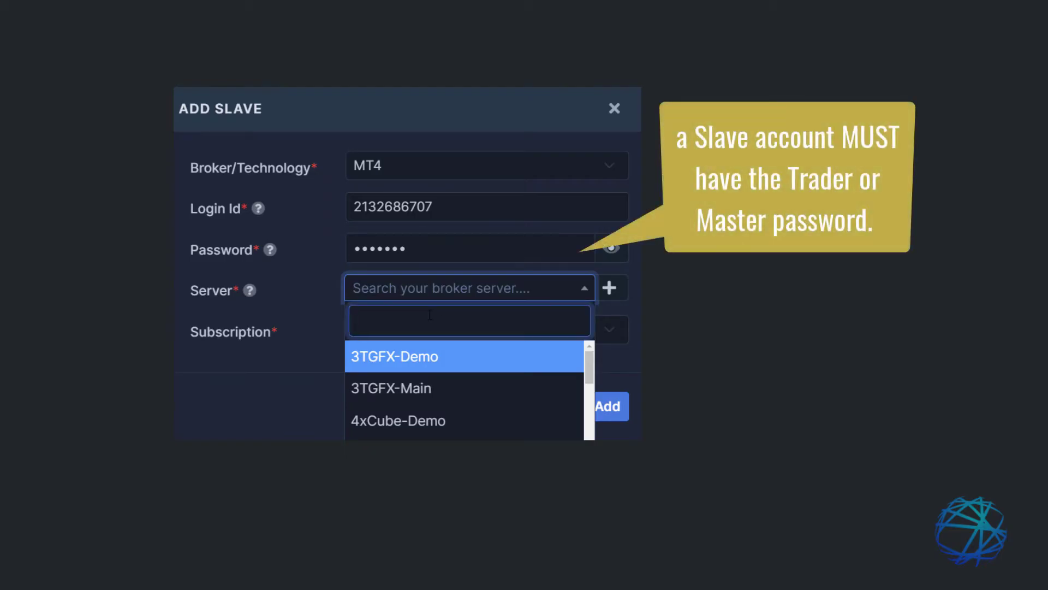
type("c")
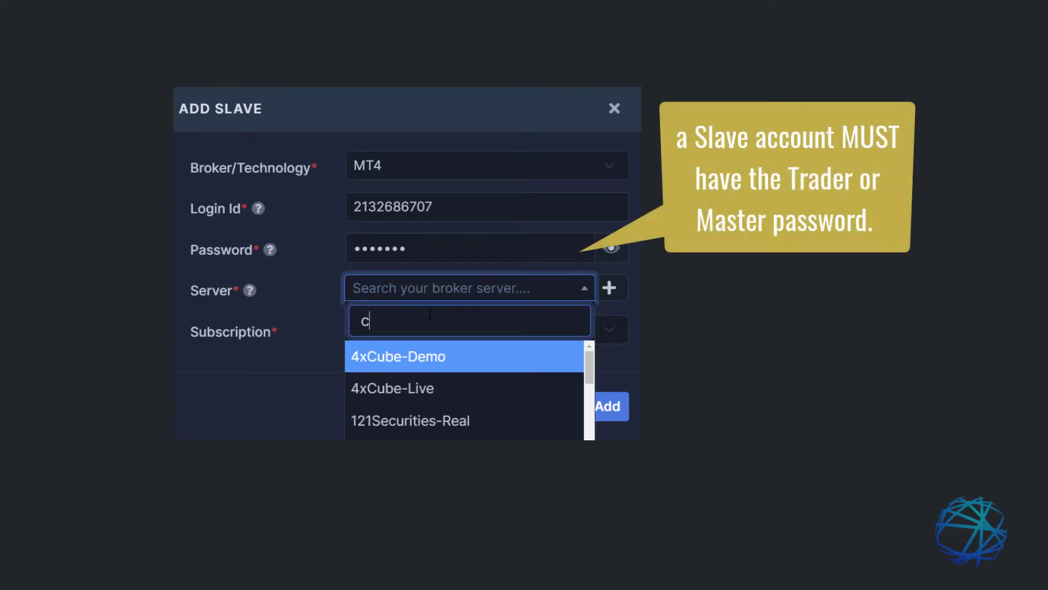
type("xm")
left_click(421, 359)
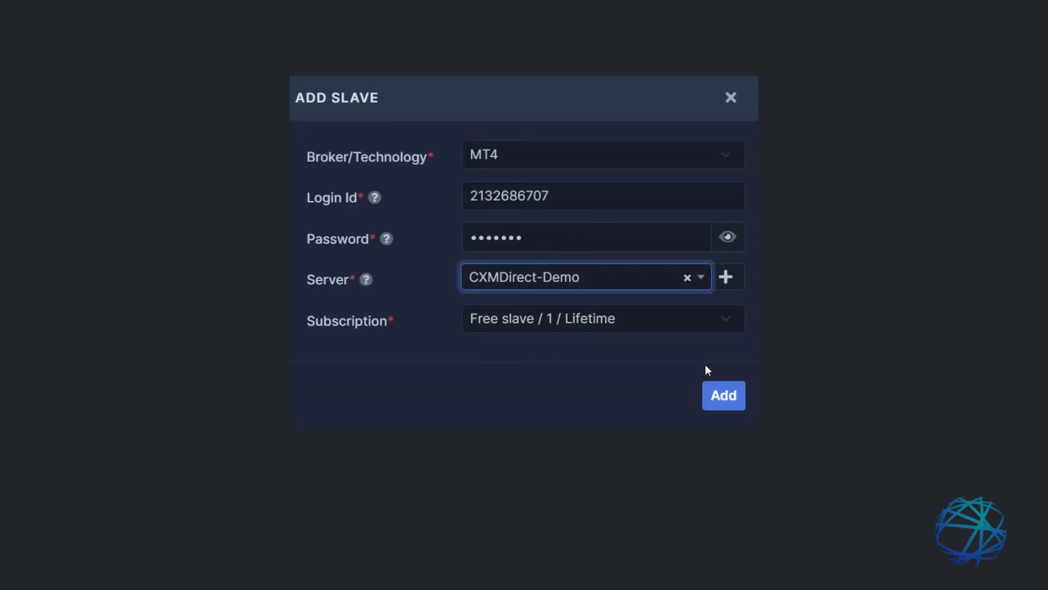
left_click(726, 395)
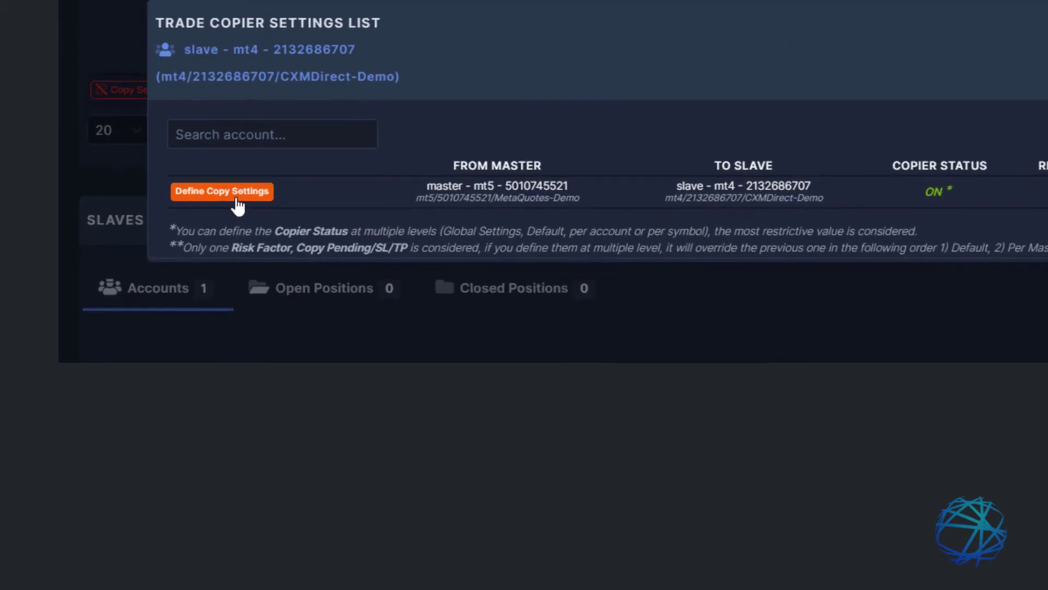
Define the master-to-slave copy settings with risk factor type Multiplier (Notional) and value 1, and save them
left_click(238, 206)
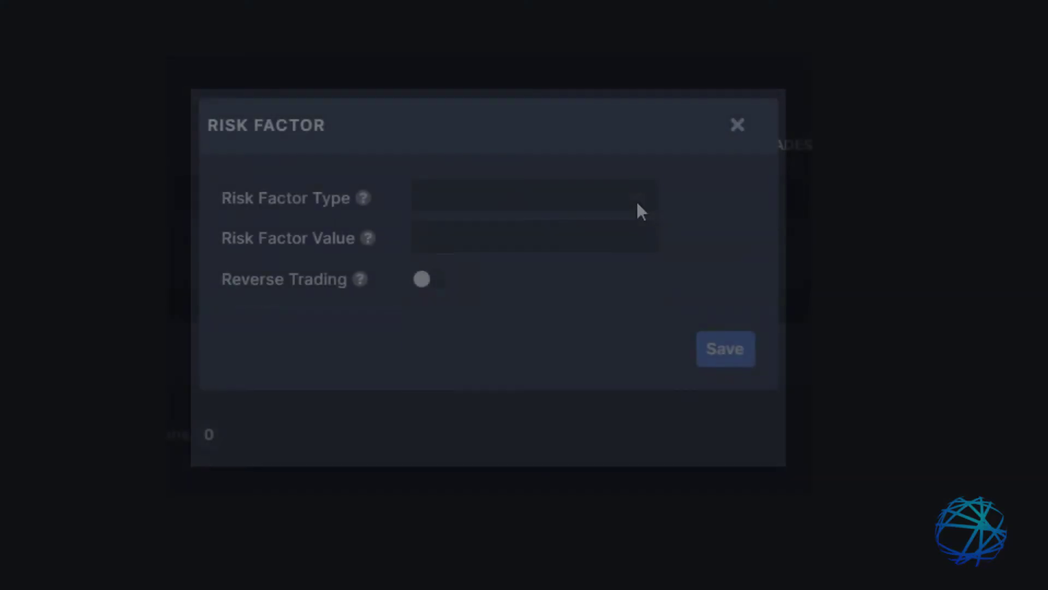
left_click(637, 201)
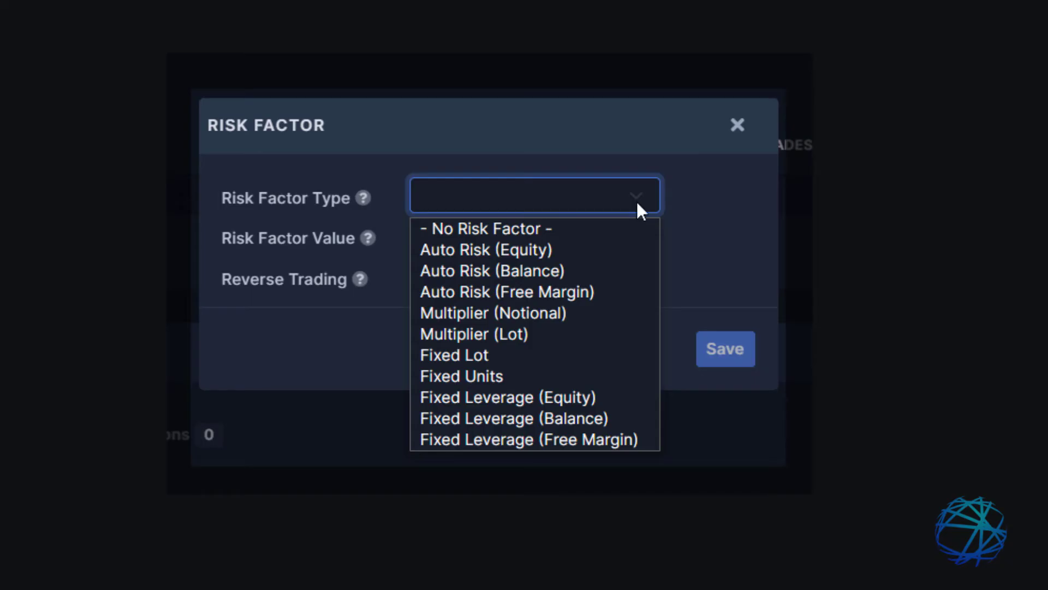
left_click(564, 312)
left_click(530, 249)
type("1")
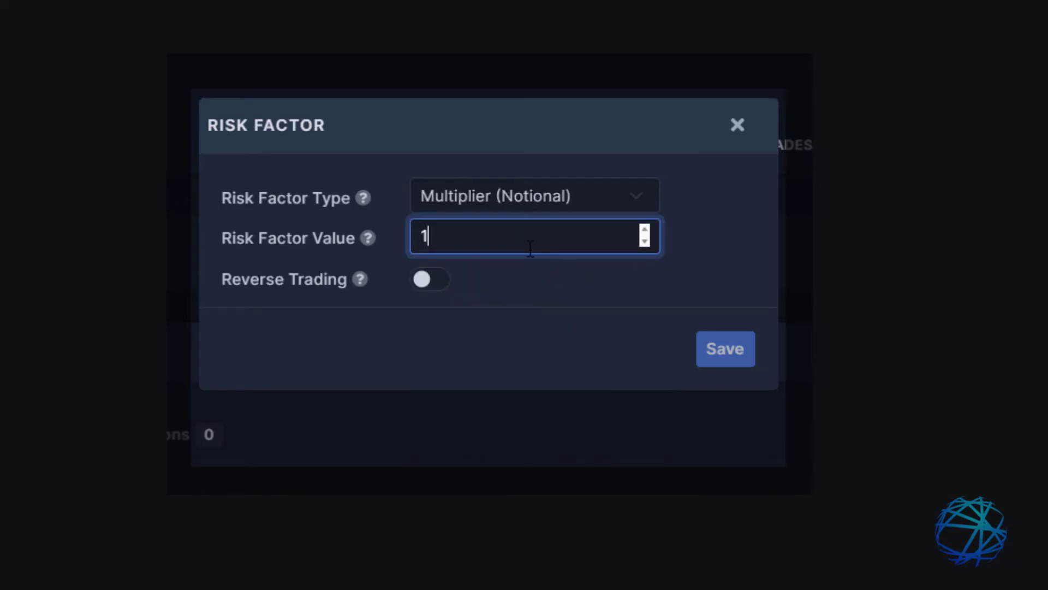
left_click(674, 317)
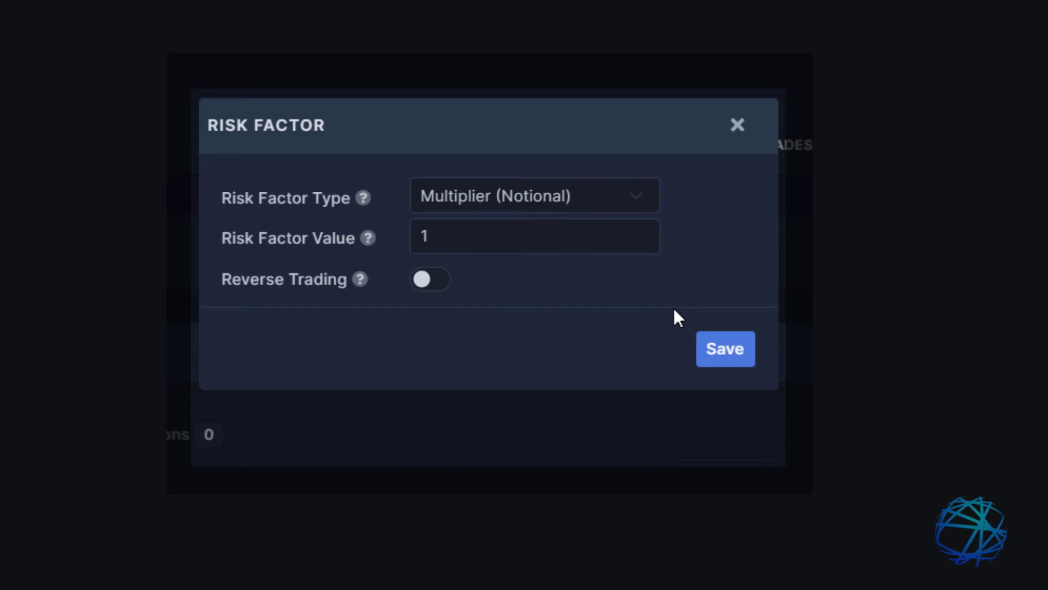
left_click(709, 351)
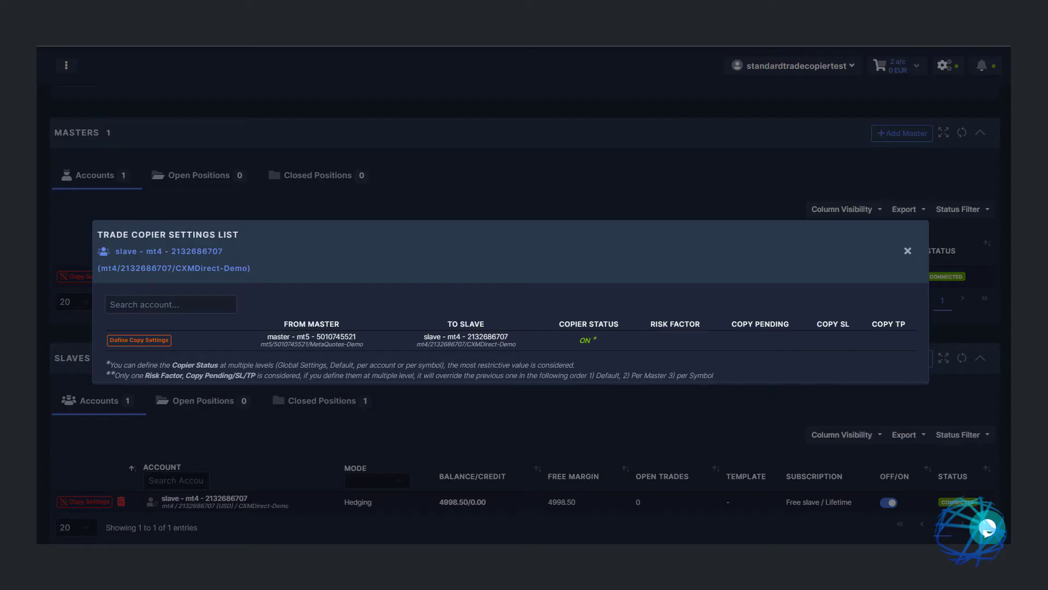